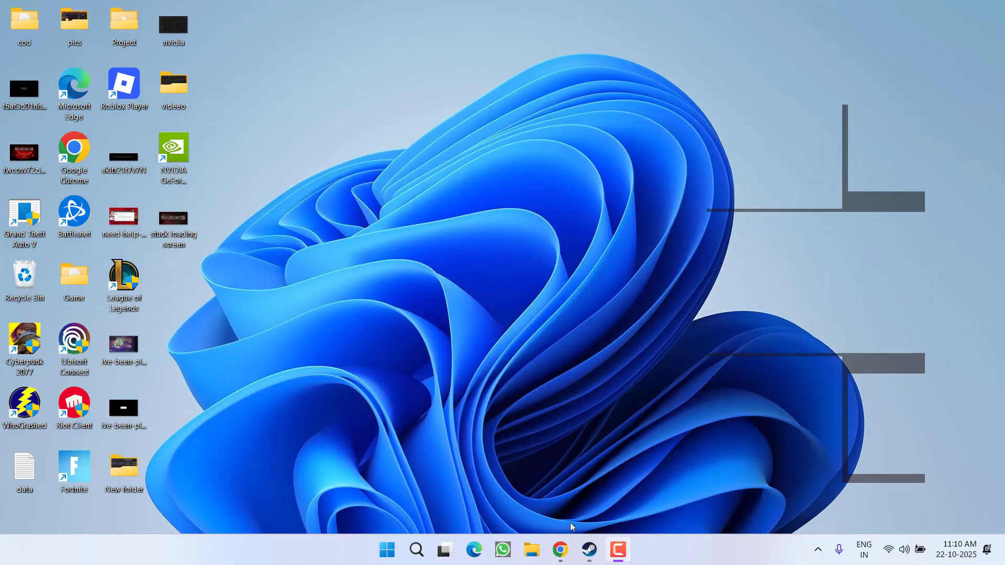
Enter 'rx5600' in AMD's driver search and pick AMD Radeon RX 5600 XT
click(588, 549)
click(563, 556)
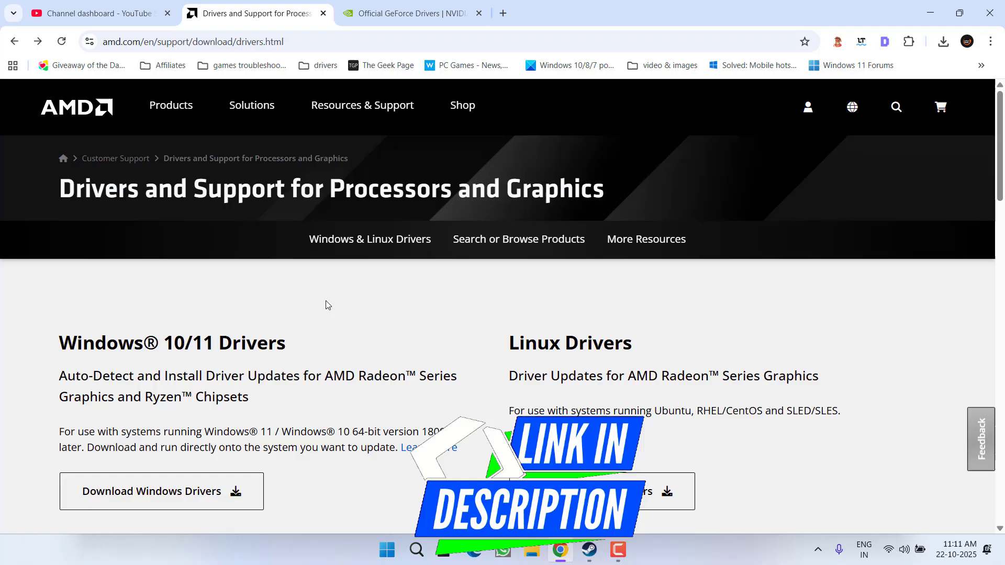
scroll(293, 276, down, 4)
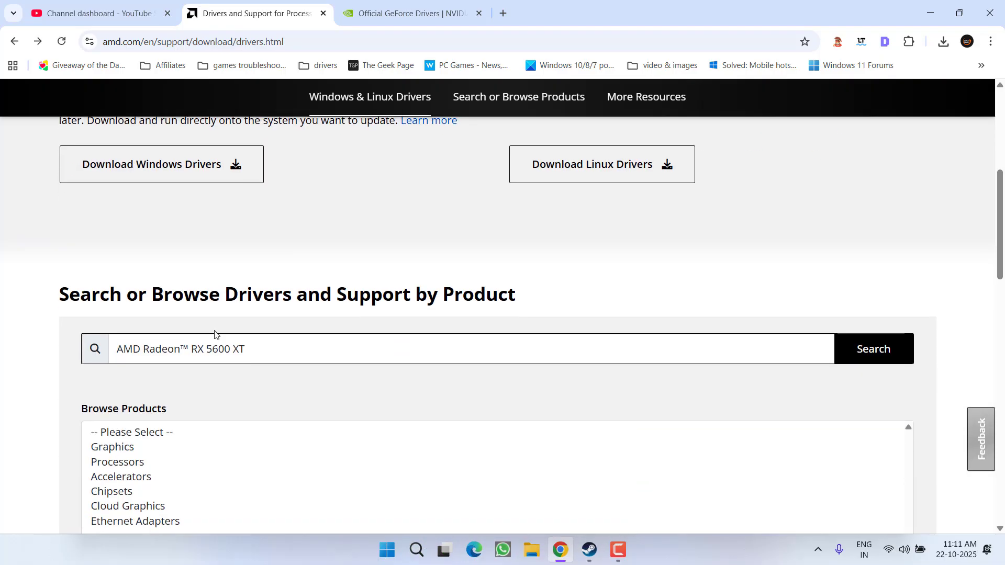
click(210, 354)
key(ctrl+a)
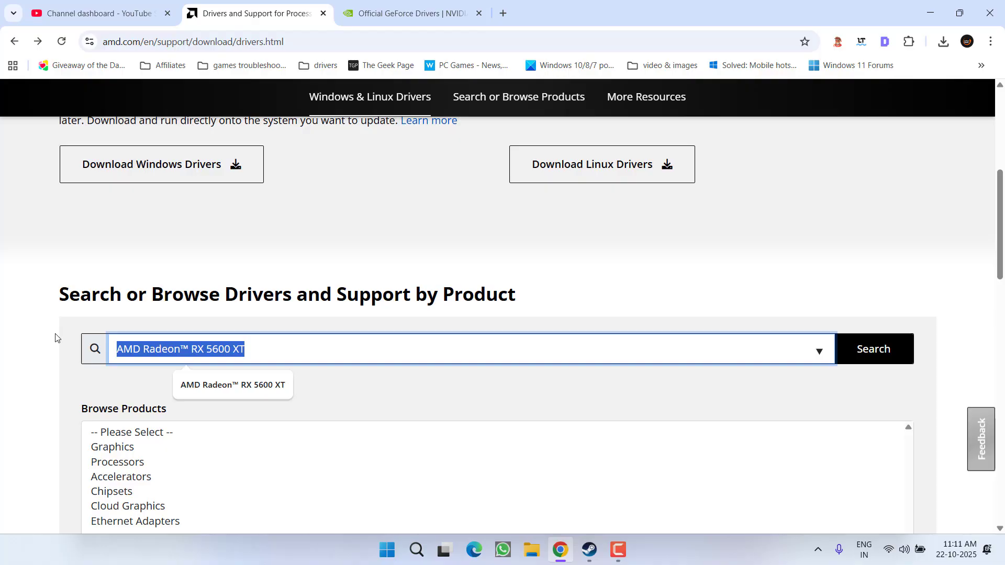
text(rx)
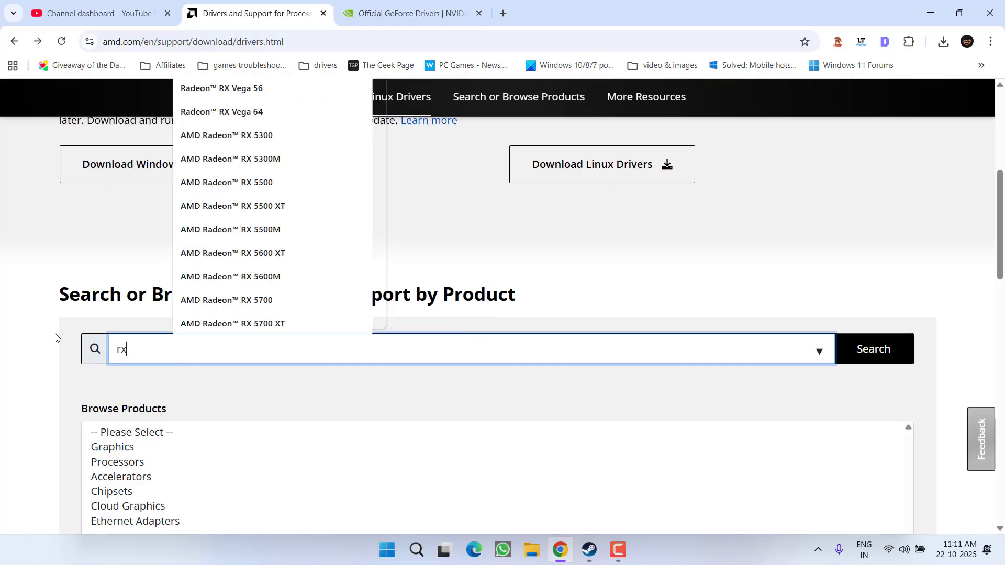
text(5600)
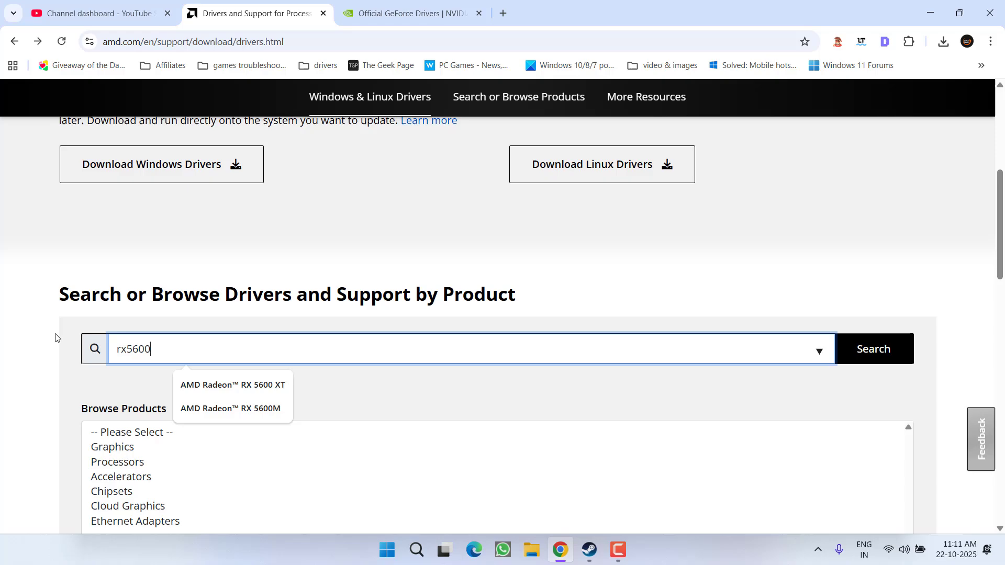
click(248, 386)
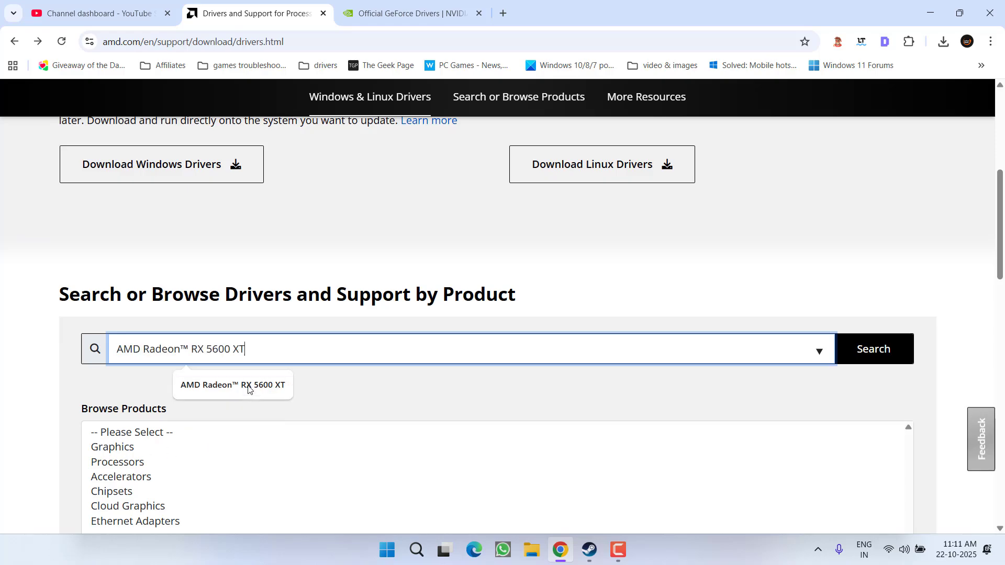
Show the RX 5600 XT Windows 11 64-bit drivers, noting Adrenalin 25.9.1 WHQL Recommended
click(905, 353)
scroll(483, 294, down, 2)
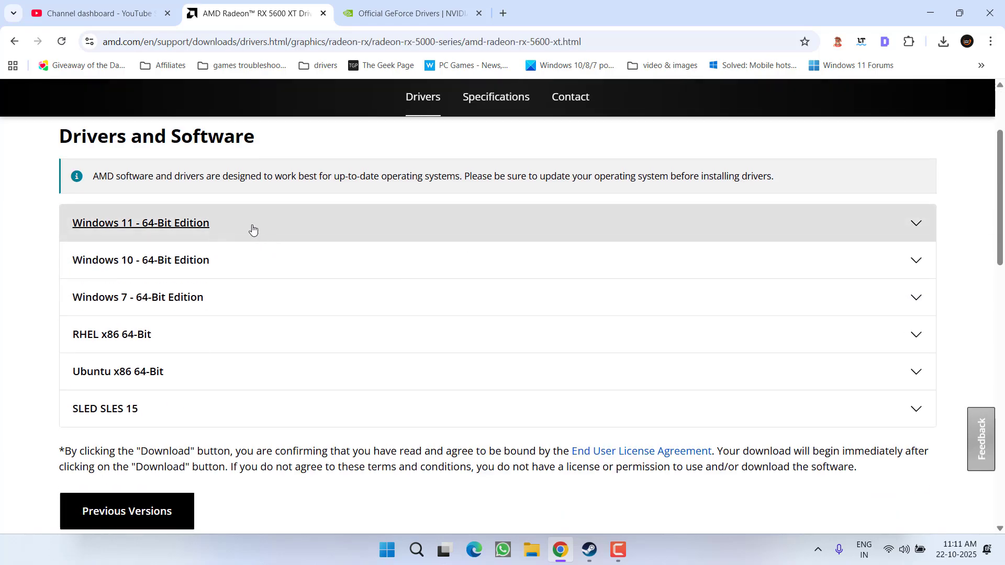
click(251, 229)
scroll(248, 226, down, 2)
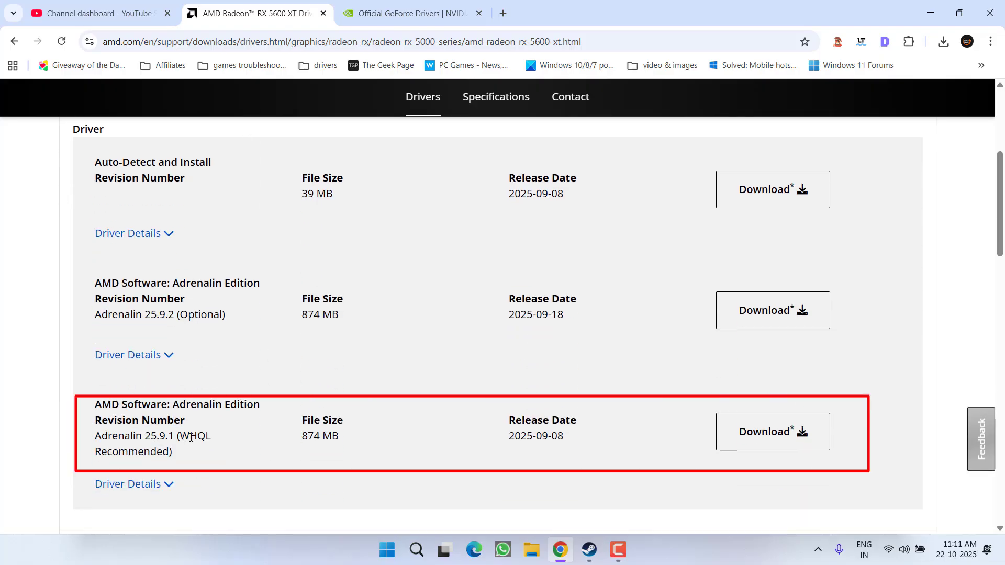
drag(180, 437, 202, 453)
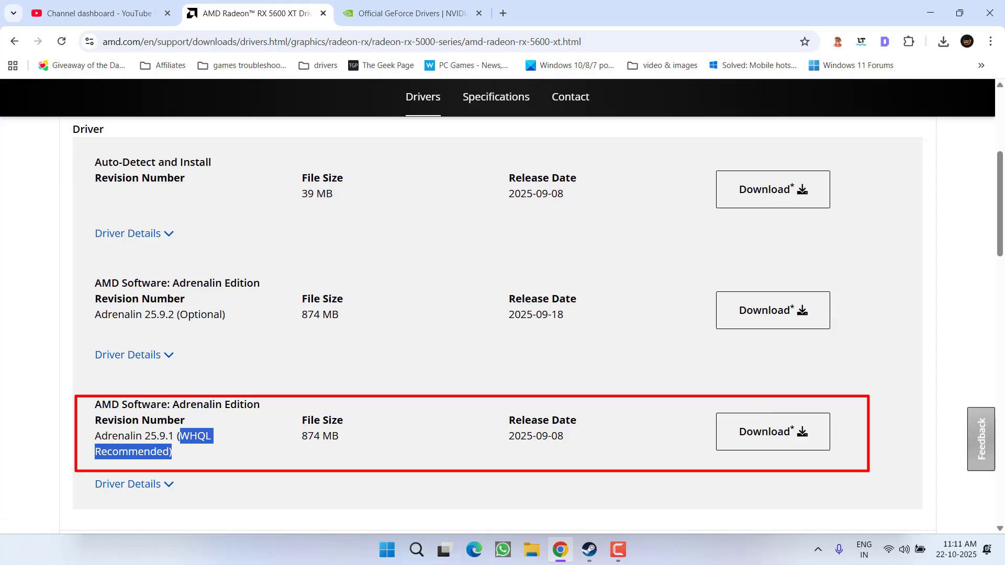
click(409, 13)
scroll(493, 229, down, 3)
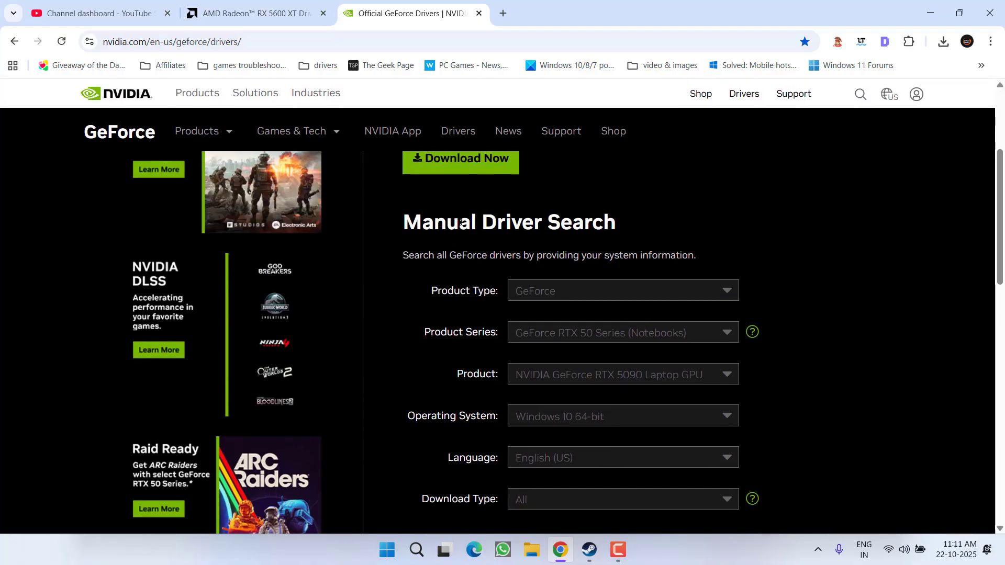
Run the GeForce Manual Driver Search and review the NVIDIA Studio Driver WHQL result
triple_click(461, 222)
scroll(424, 197, down, 3)
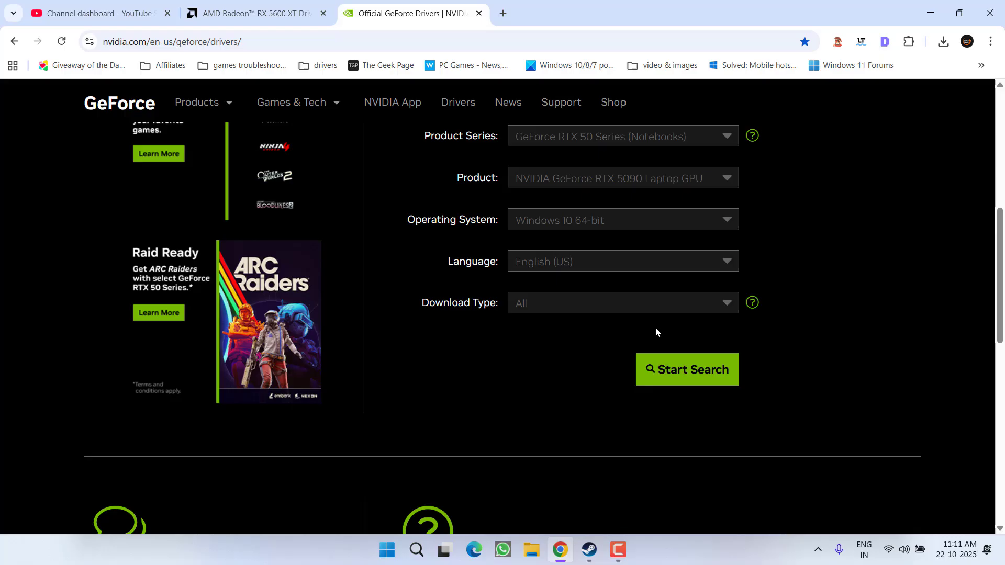
click(681, 371)
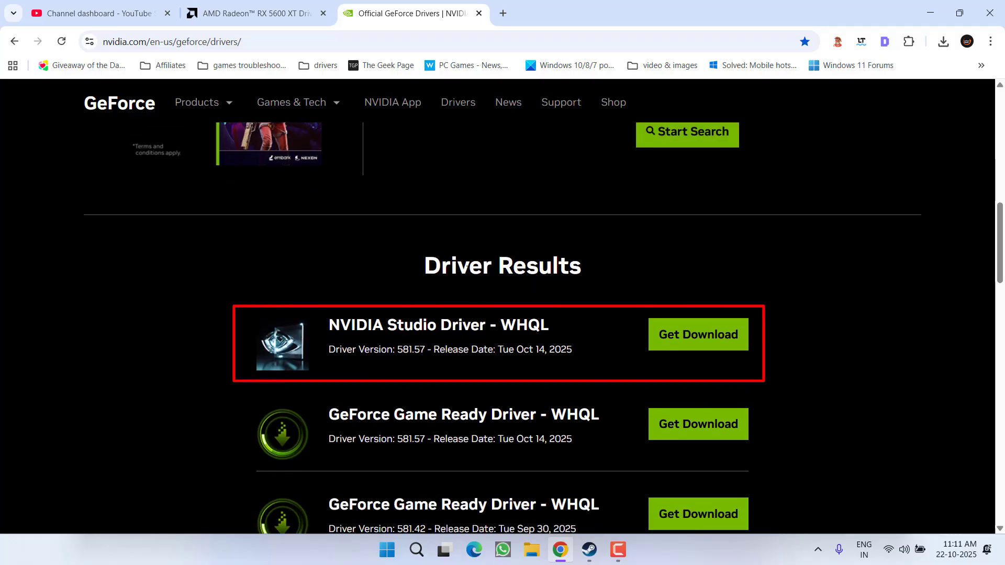
drag(534, 325, 329, 324)
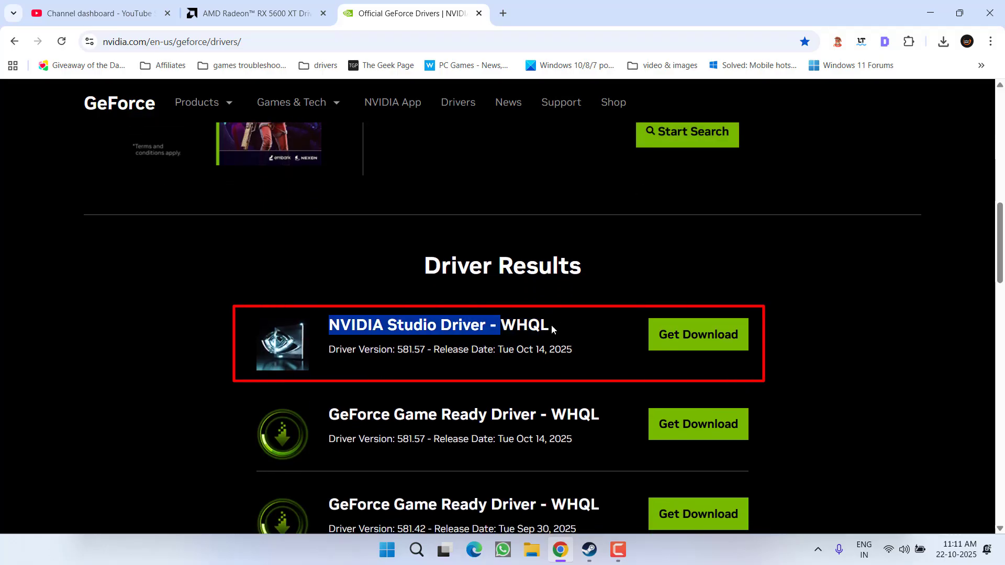
double_click(552, 324)
Download NVIDIA Studio Driver 581.57 WHQL, then bring the Steam library forward
click(730, 343)
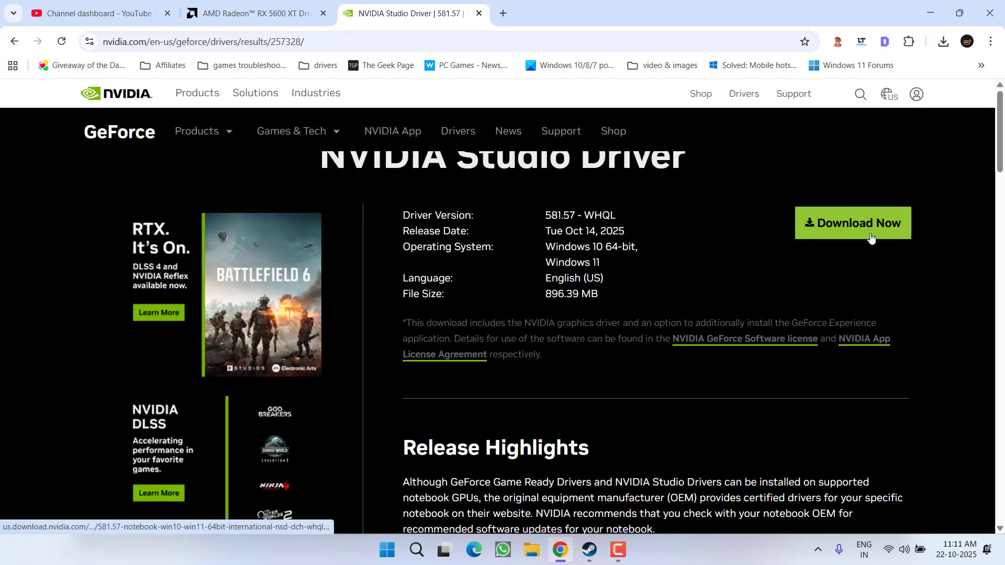
click(871, 228)
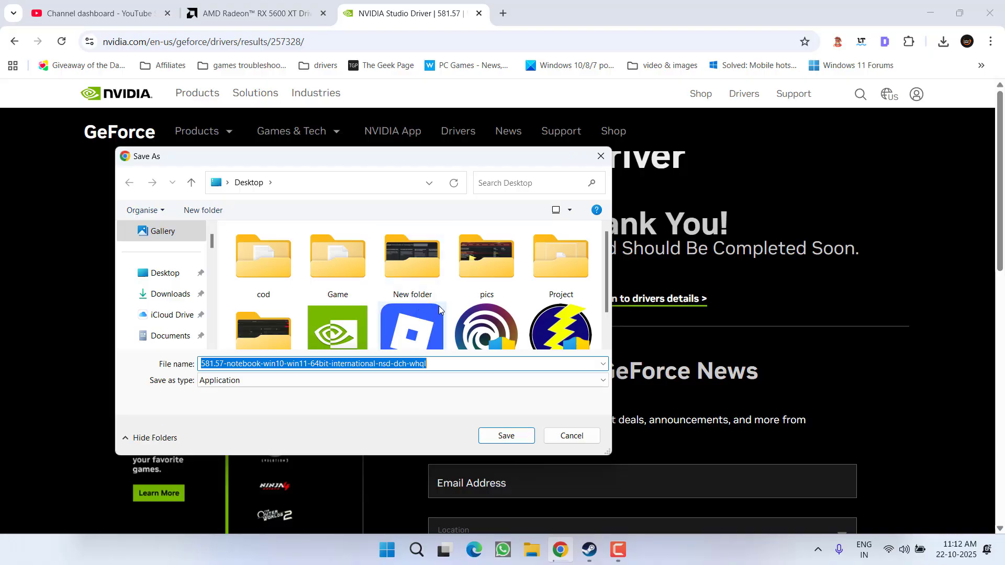
click(566, 439)
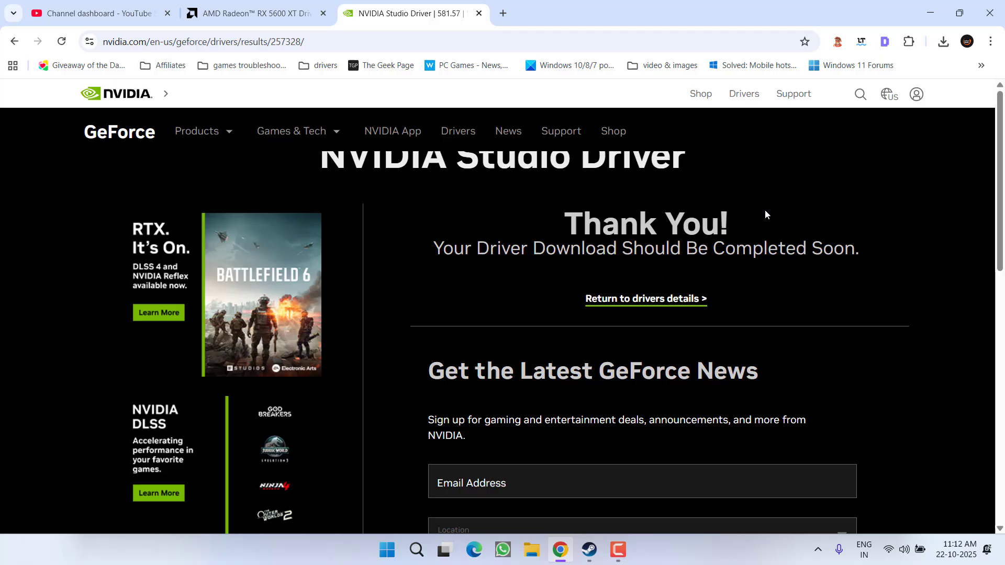
click(590, 550)
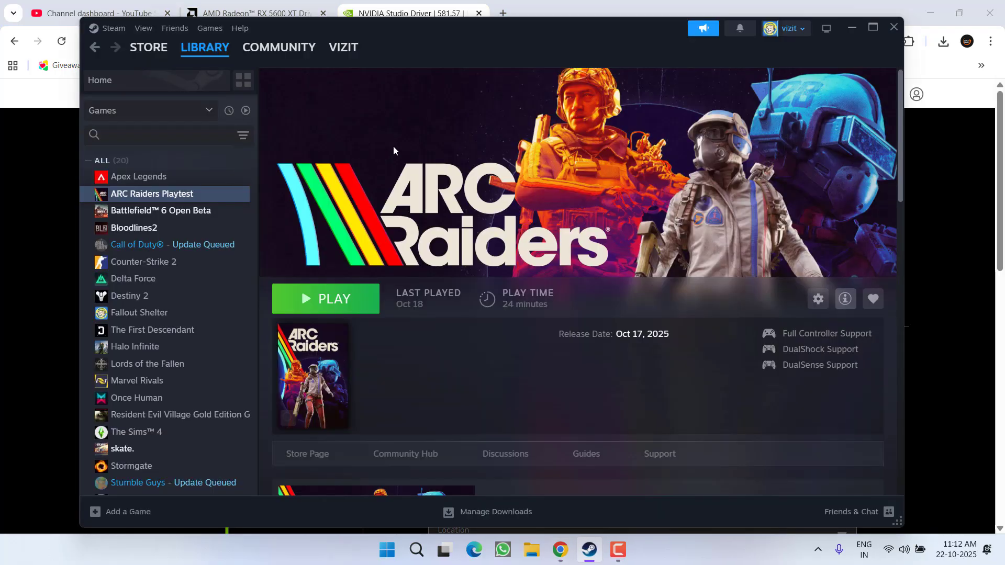
Open Bloodlines2's install folder via Manage > Browse local files in the Steam library
right_click(110, 233)
mouse_move(150, 306)
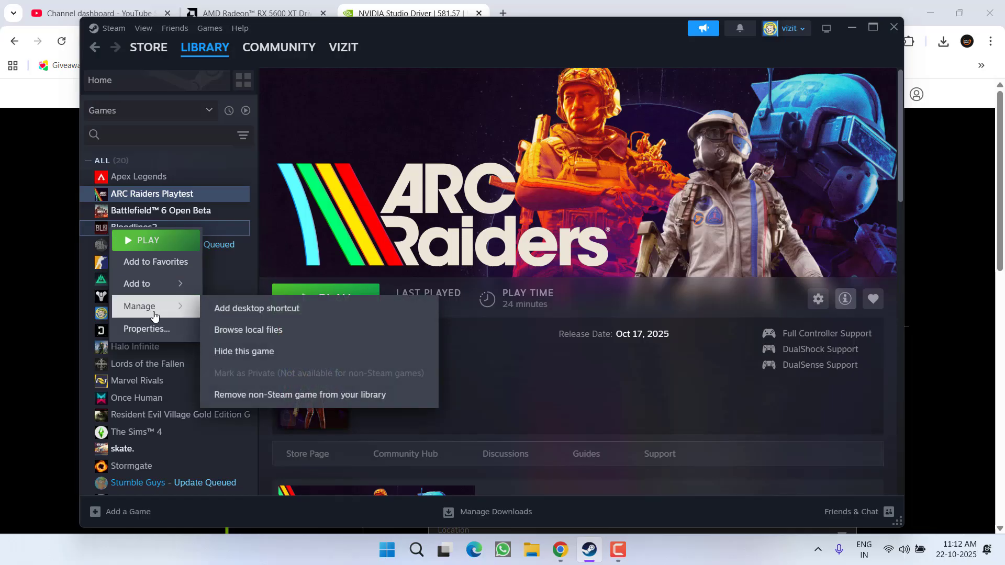
click(268, 331)
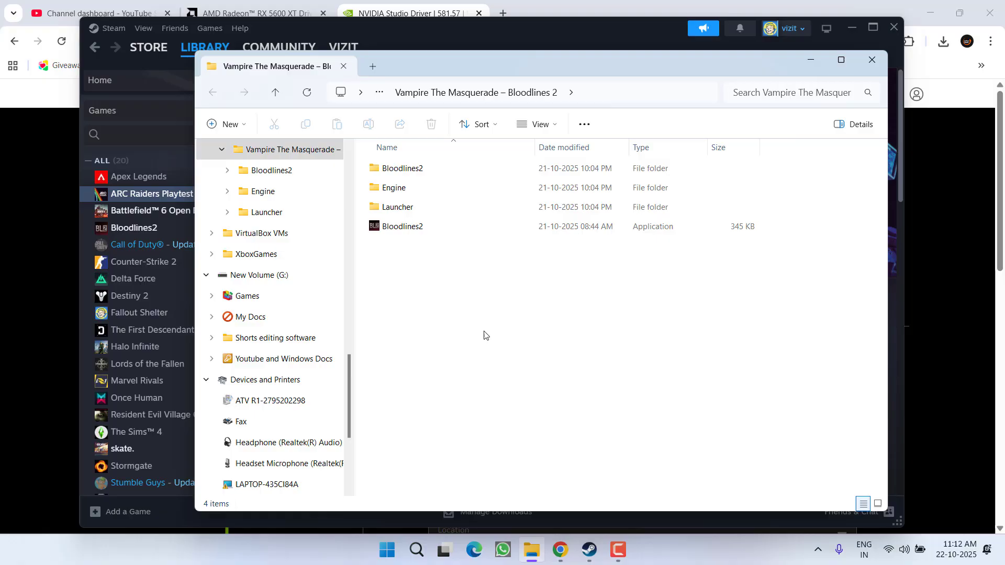
Turn on 'Run this program as an administrator' for Bloodlines2.exe, apply, and close the folder
click(388, 229)
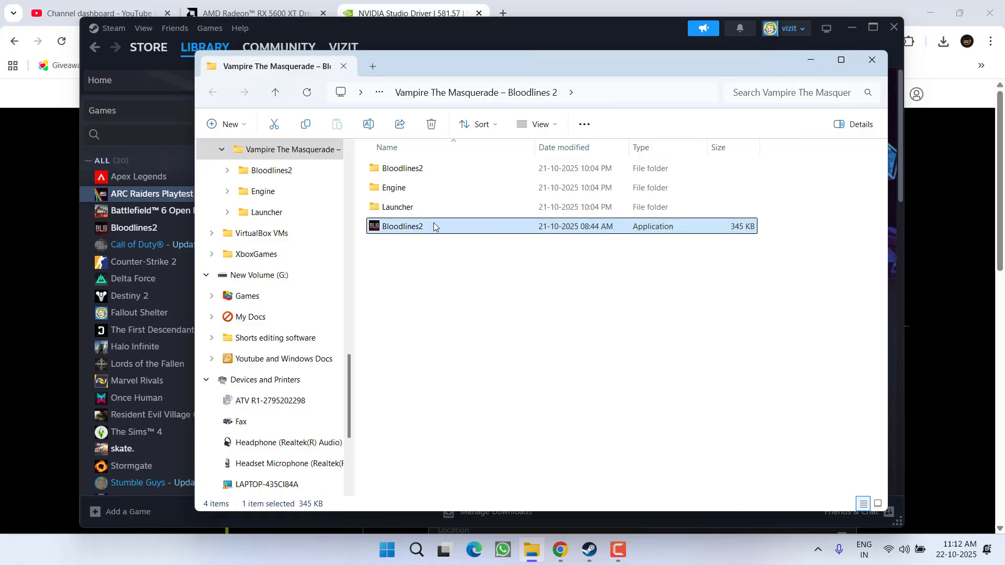
right_click(386, 229)
click(448, 418)
click(455, 208)
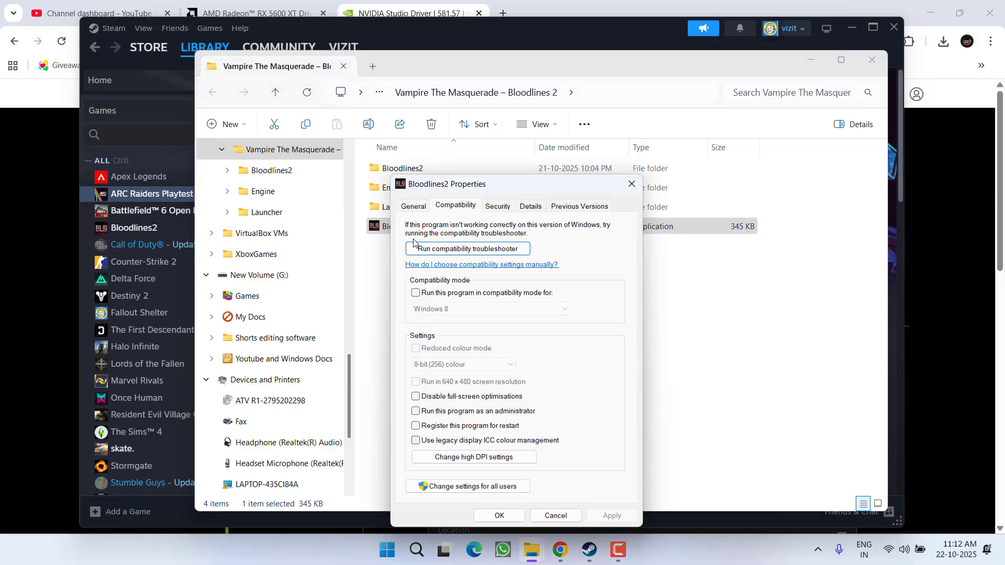
click(463, 413)
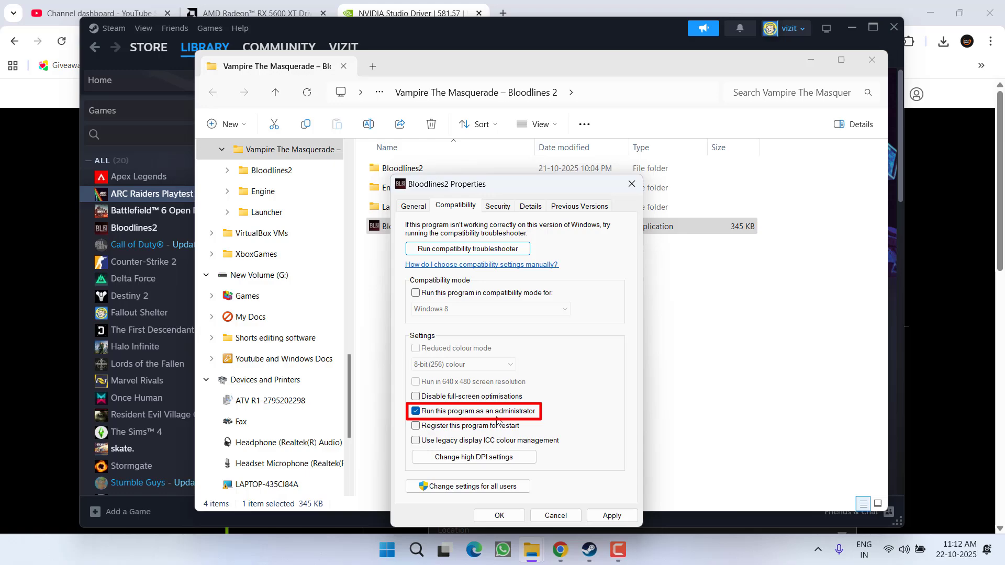
click(613, 514)
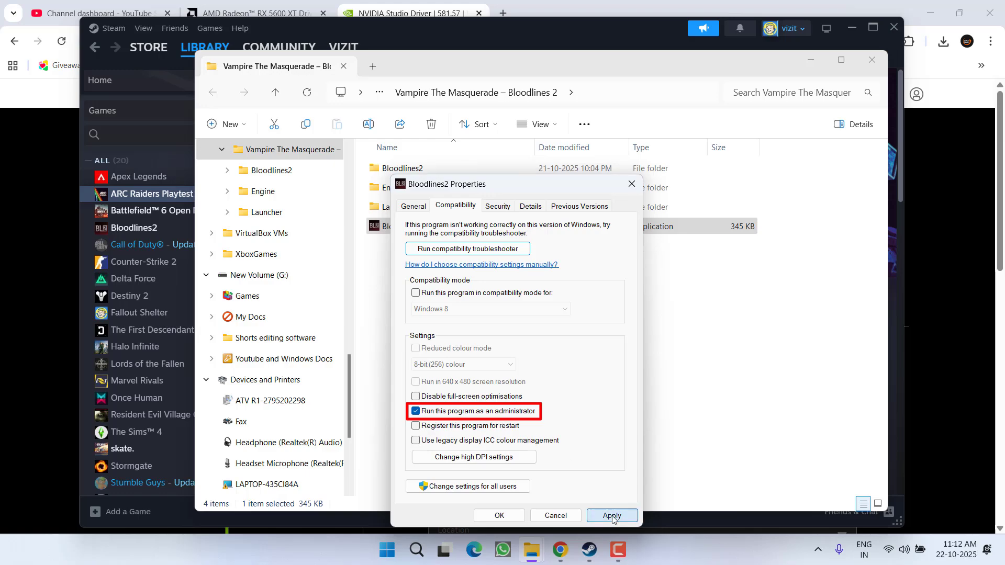
click(500, 516)
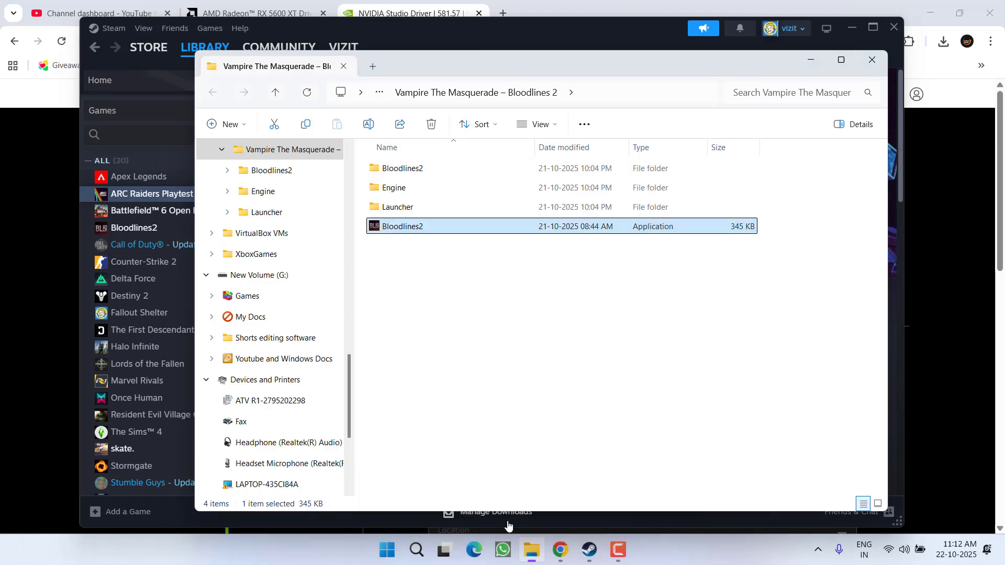
click(872, 60)
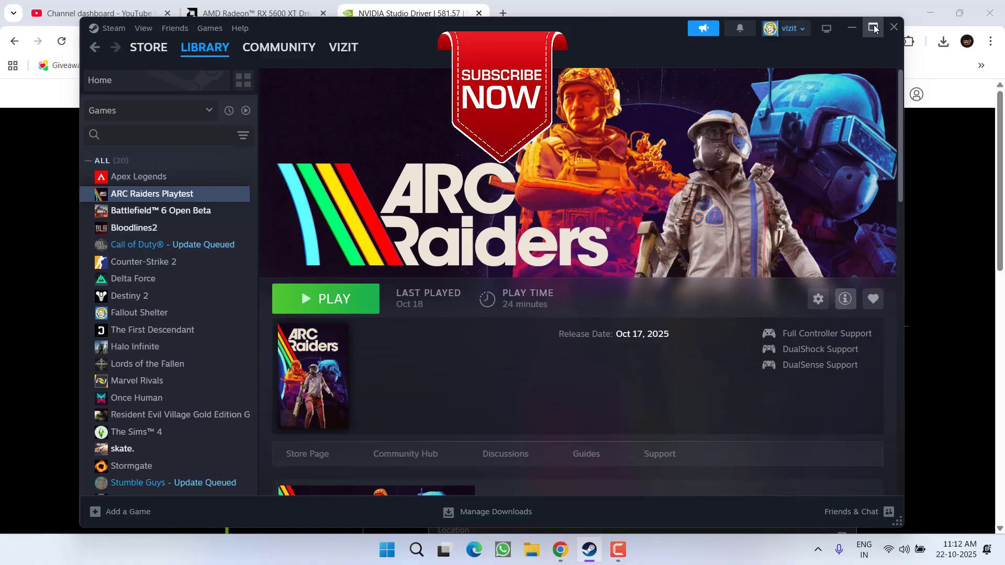
Minimize the Steam window and the Chrome NVIDIA driver page
click(851, 29)
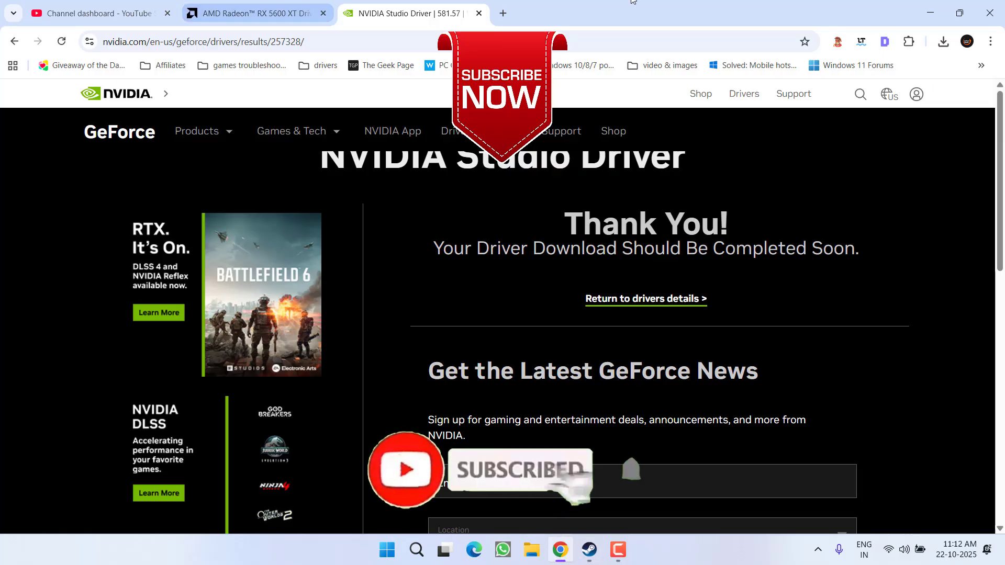
click(931, 14)
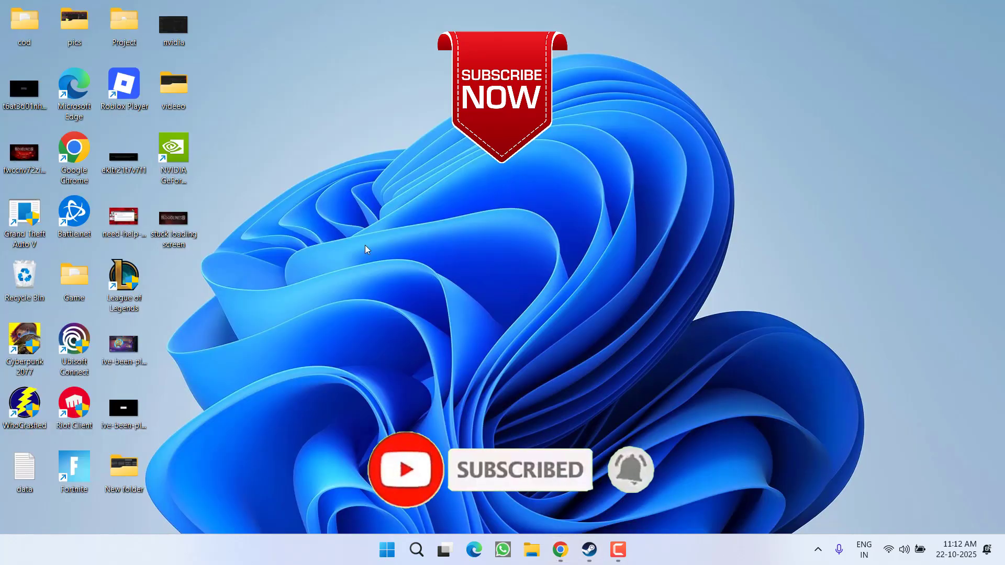